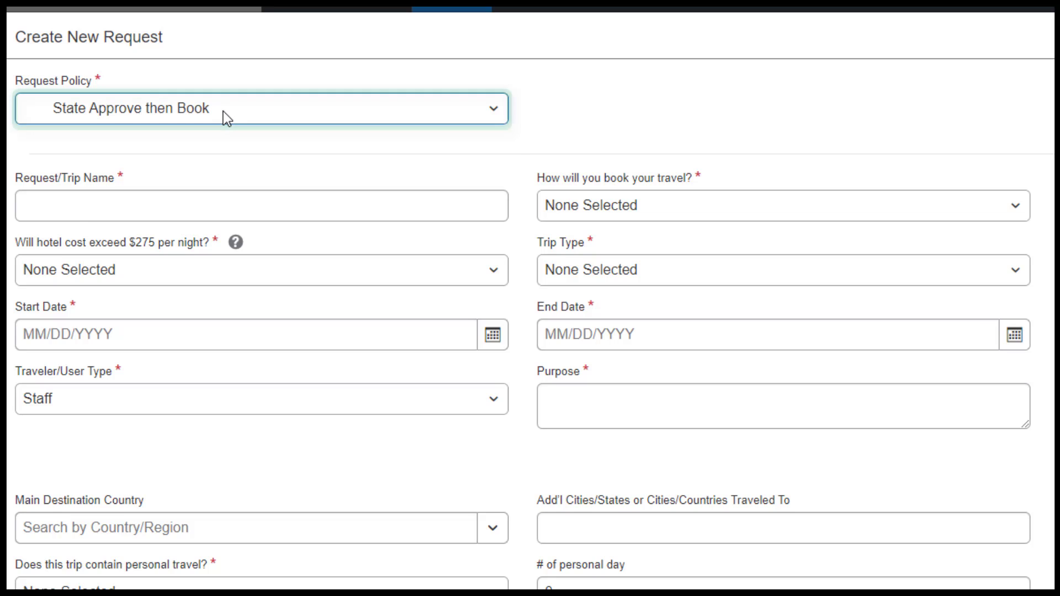
Keep 'State Approve then Book' as the request policy and enter 'Jul 2021 China' as the trip name
left_click(223, 111)
left_click(223, 112)
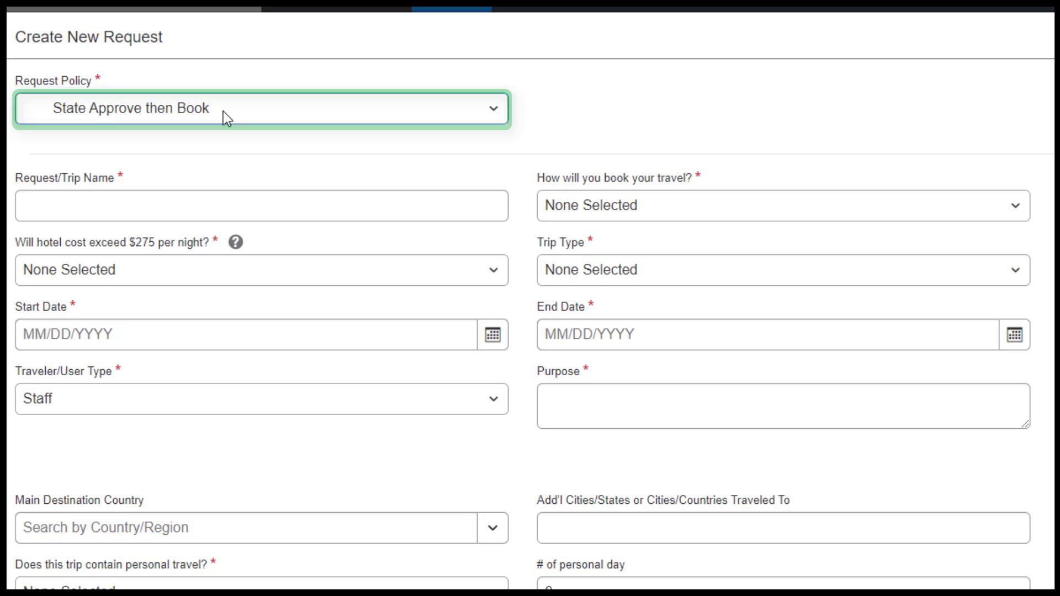
left_click(213, 206)
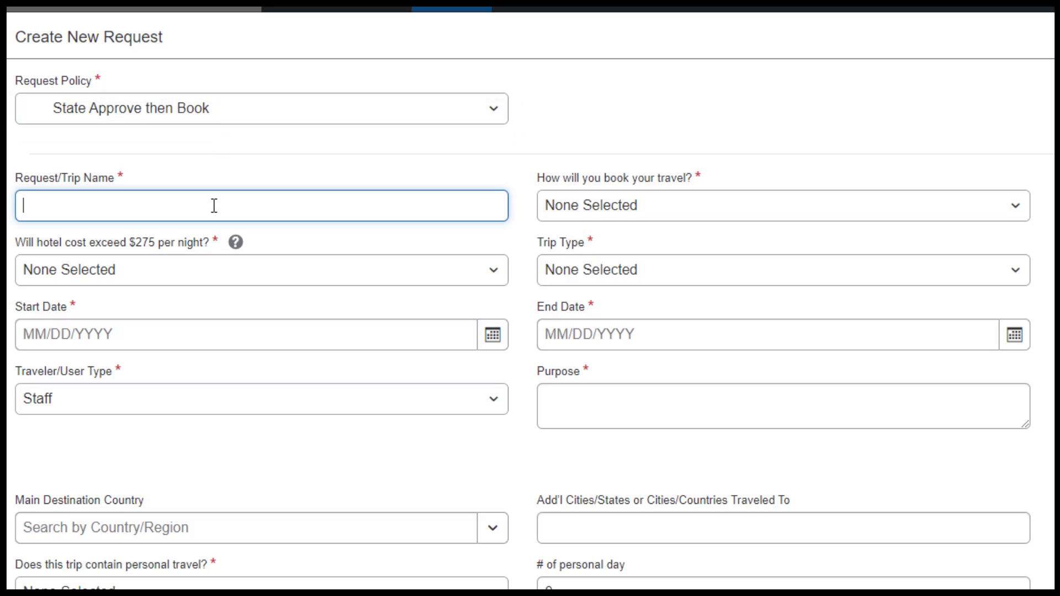
type("Ju")
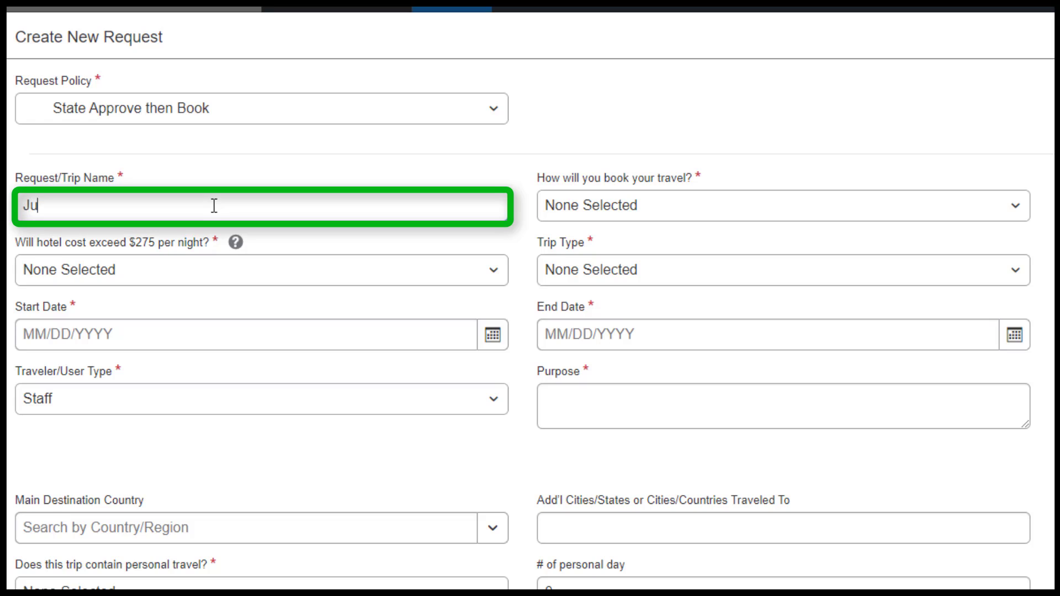
type("l 2021 China")
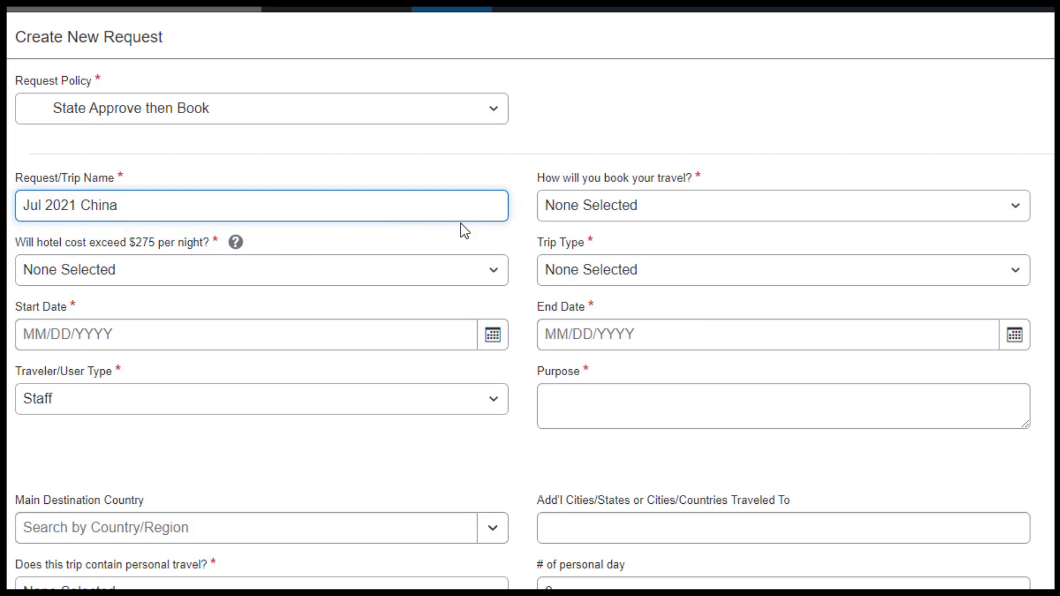
Set booking to '1. Outside of Concur' and hotel cost over $275 to 'N/A - Int'l Travel'
left_click(641, 206)
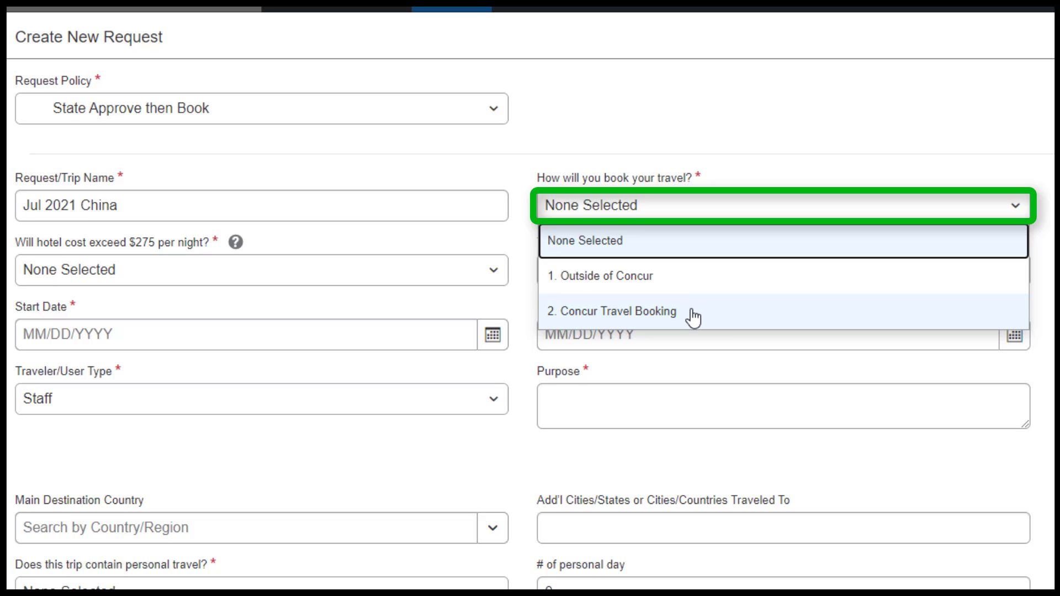
left_click(677, 287)
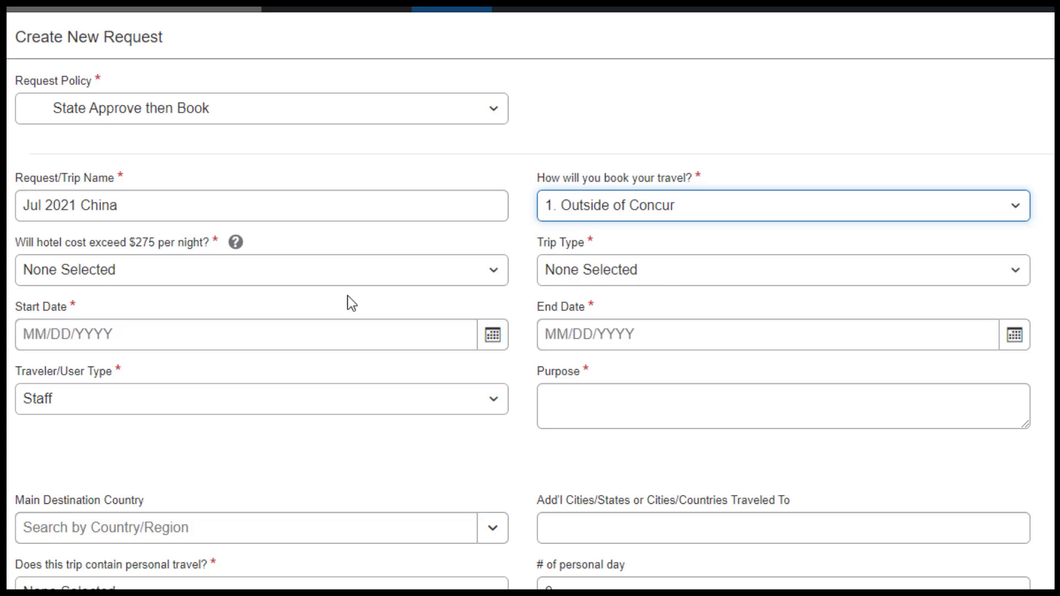
left_click(124, 269)
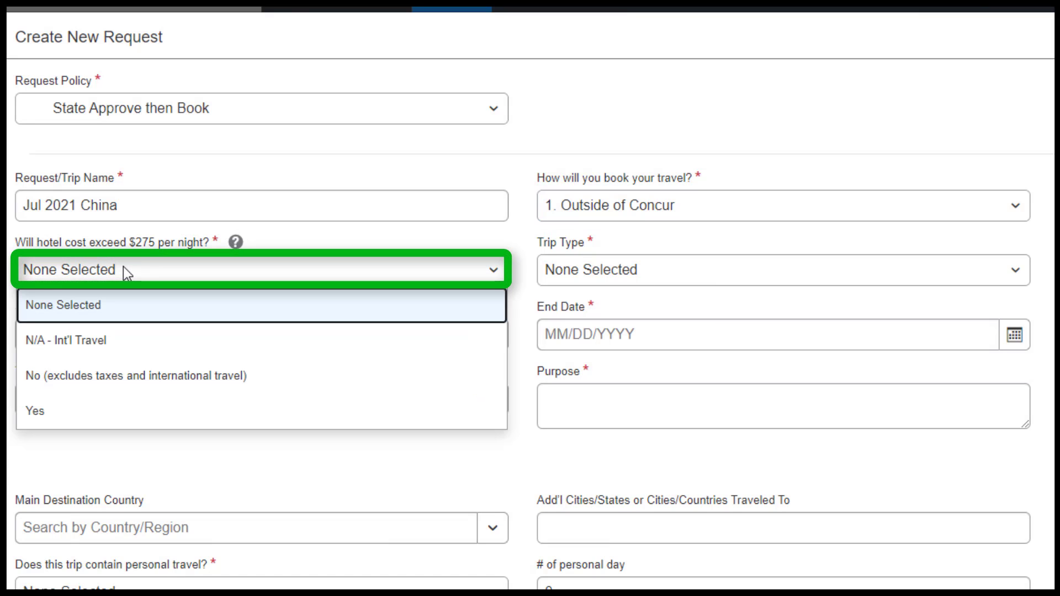
left_click(125, 338)
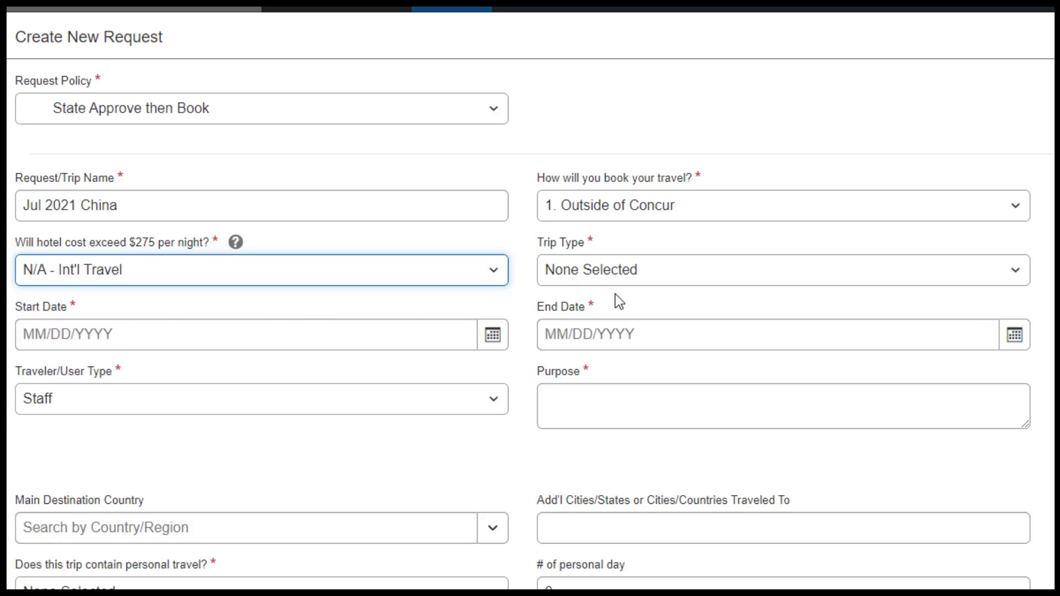
Make the trip type International and choose the '2 Travel outside US' business-and-personal reimbursement option
left_click(772, 268)
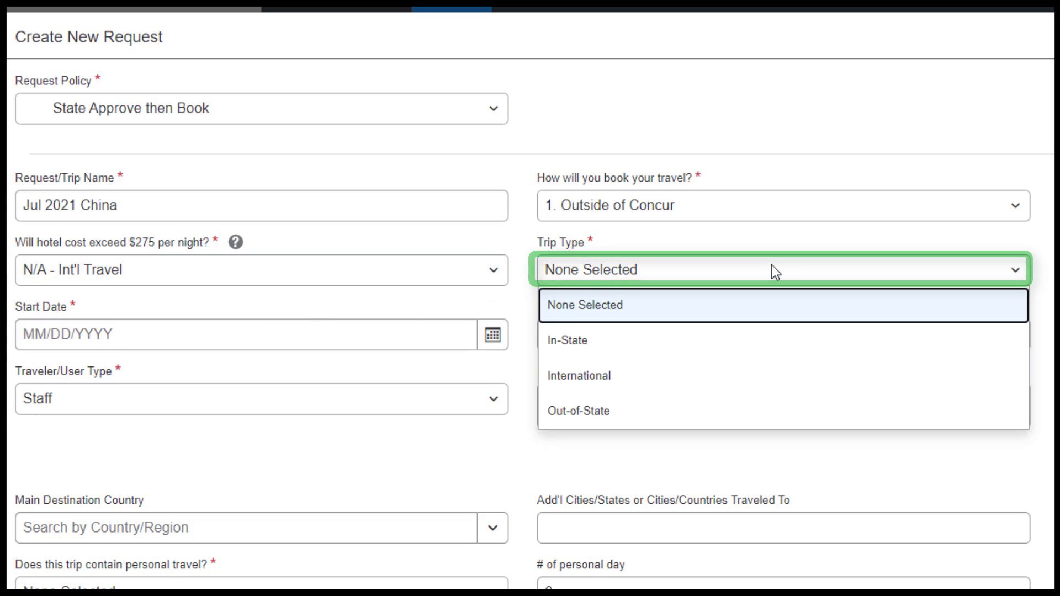
left_click(656, 385)
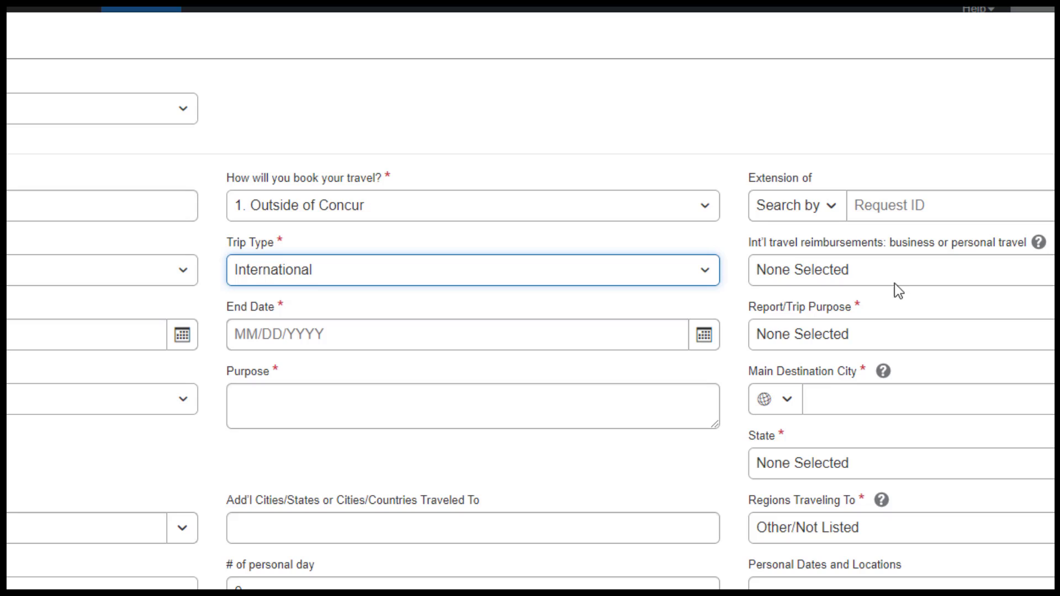
left_click(911, 275)
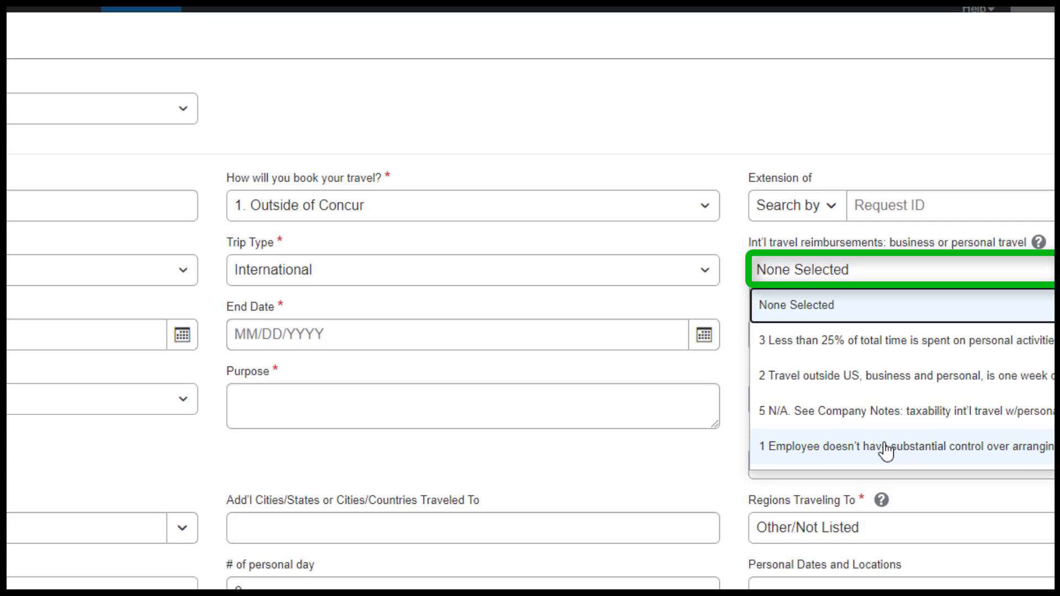
left_click(883, 376)
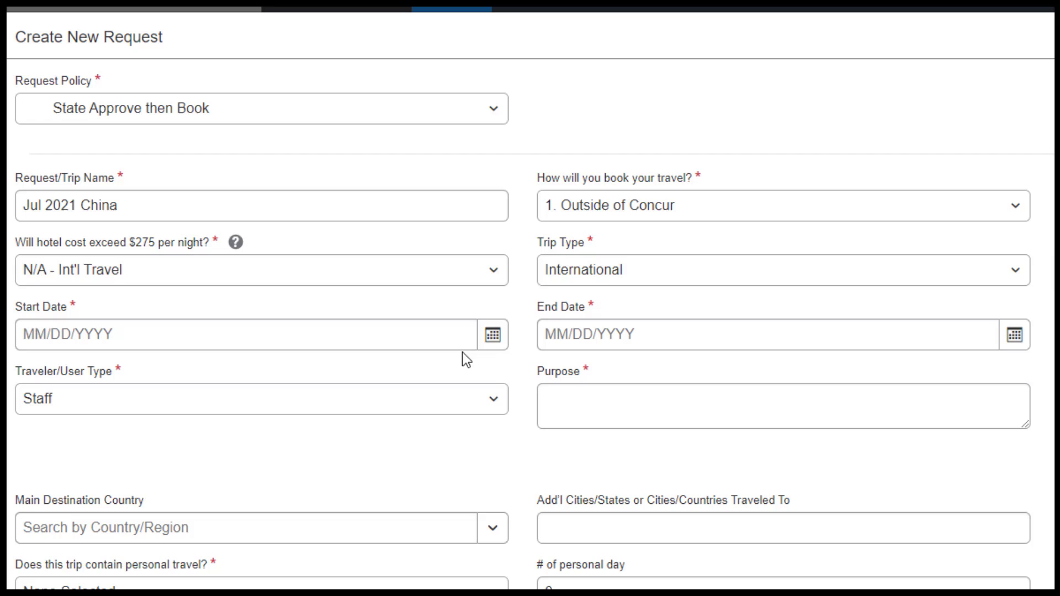
Enter trip dates from 07/19/2021 to 07/23/2021
left_click(362, 344)
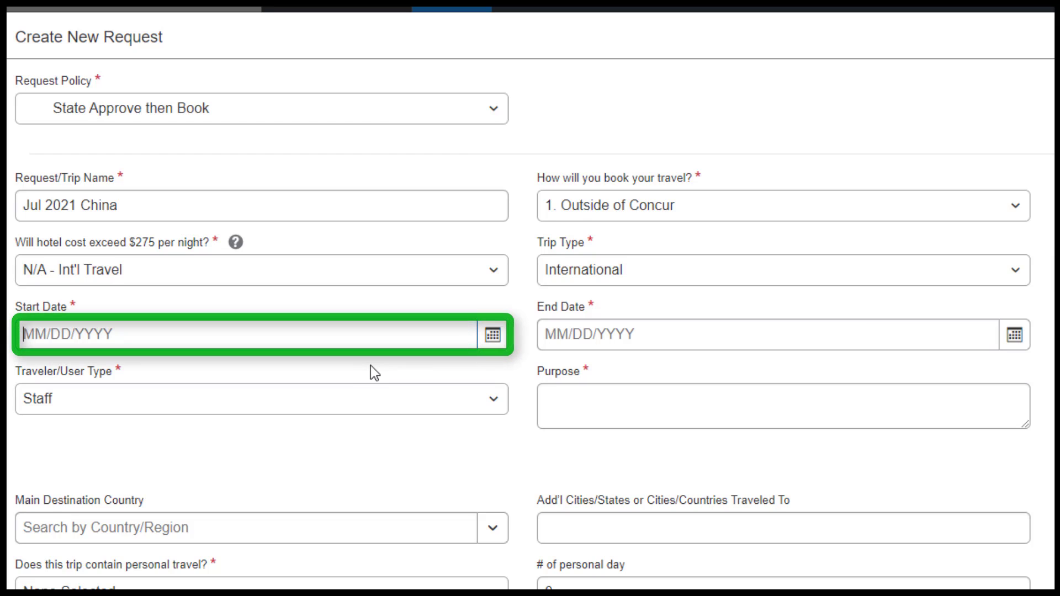
type("07/")
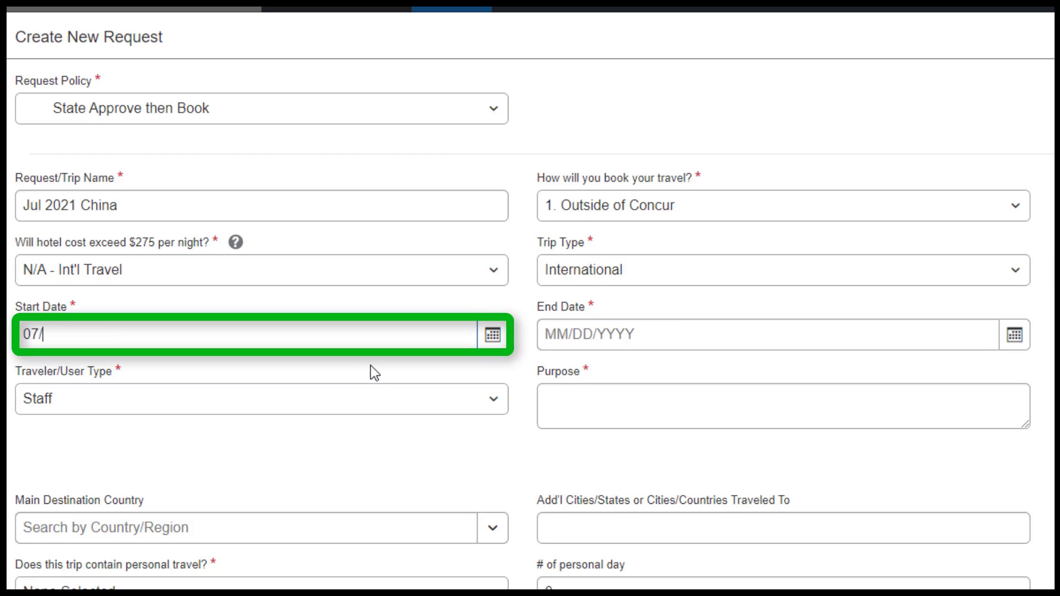
type("19/2021")
left_click(578, 335)
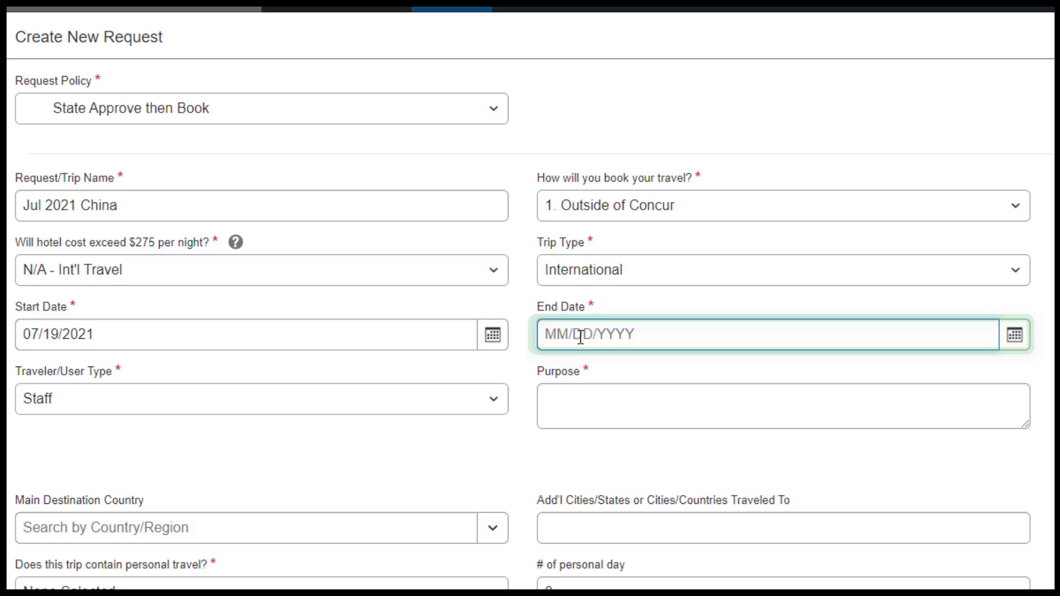
type("07/")
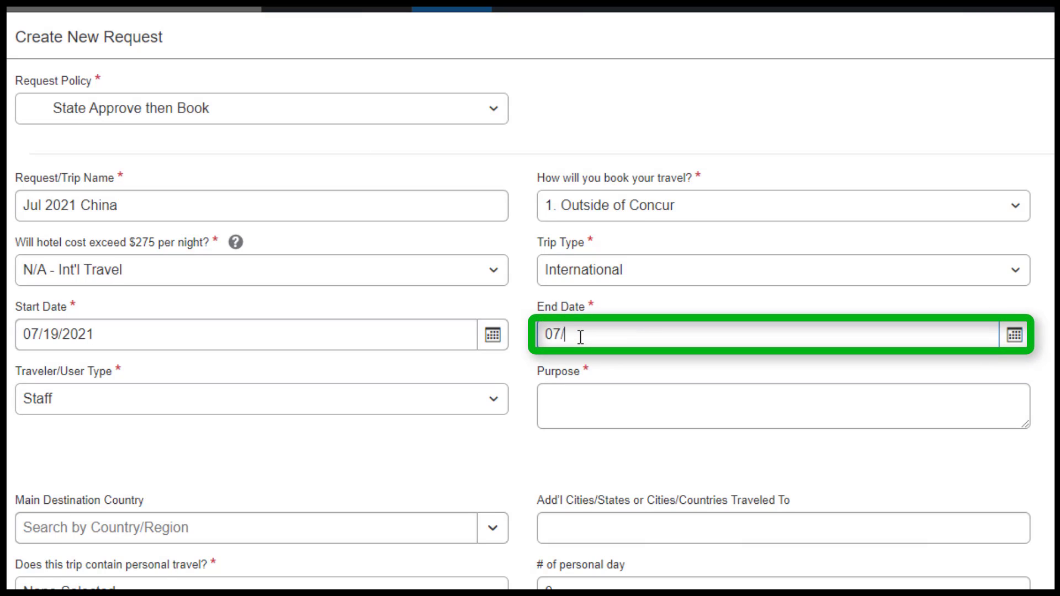
type("23/2021")
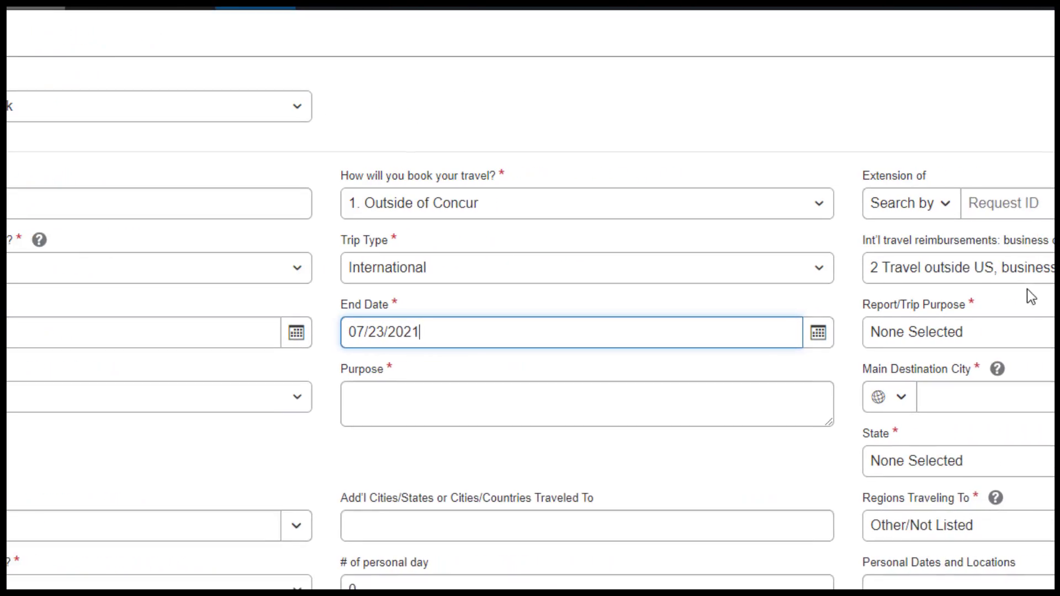
Set the report/trip purpose to Conference and keep Staff as traveler type
left_click(874, 331)
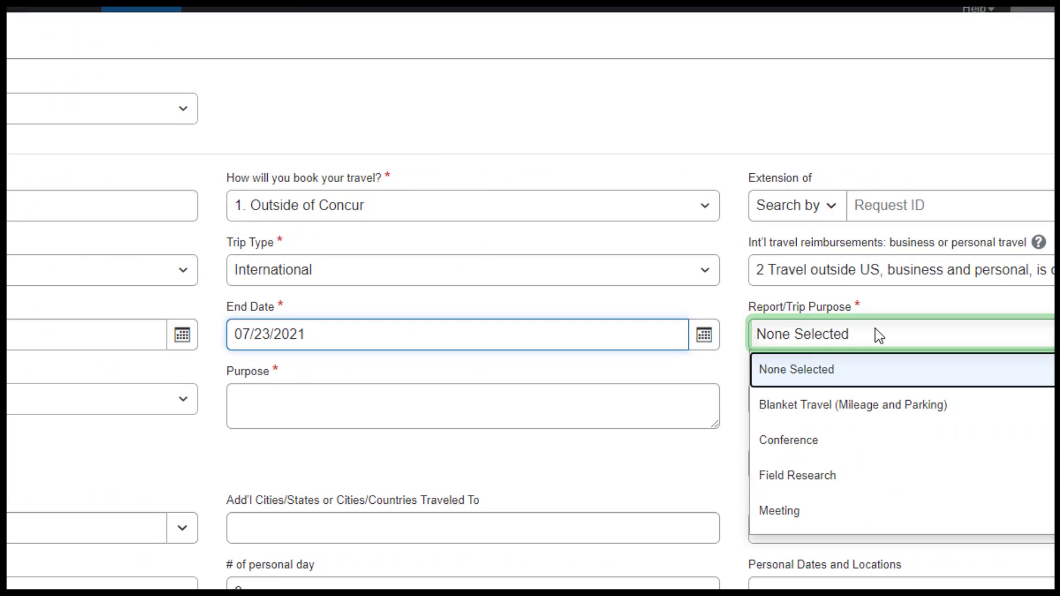
left_click(837, 440)
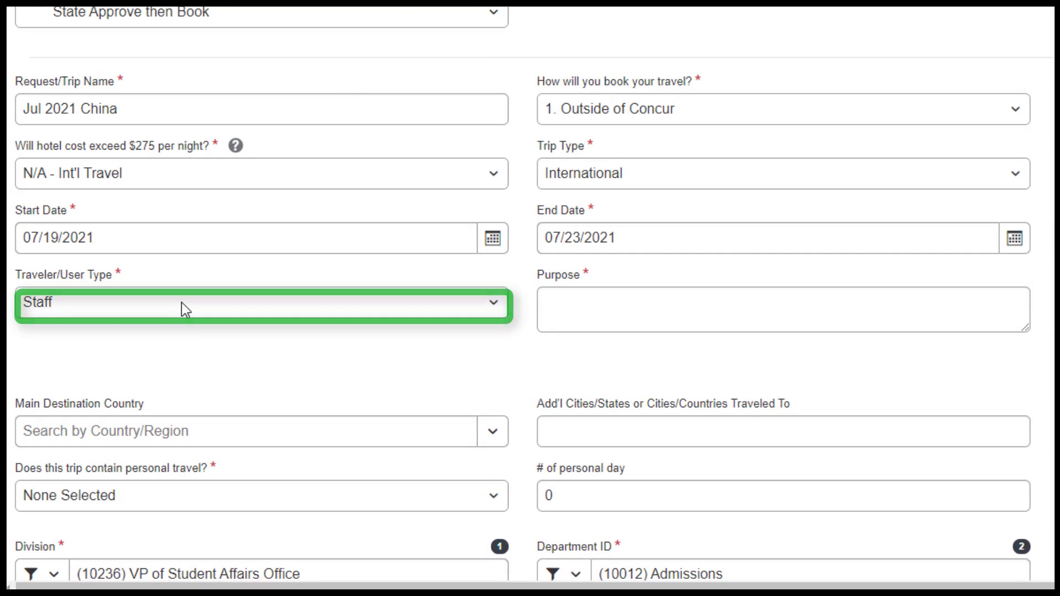
left_click(174, 305)
left_click(182, 303)
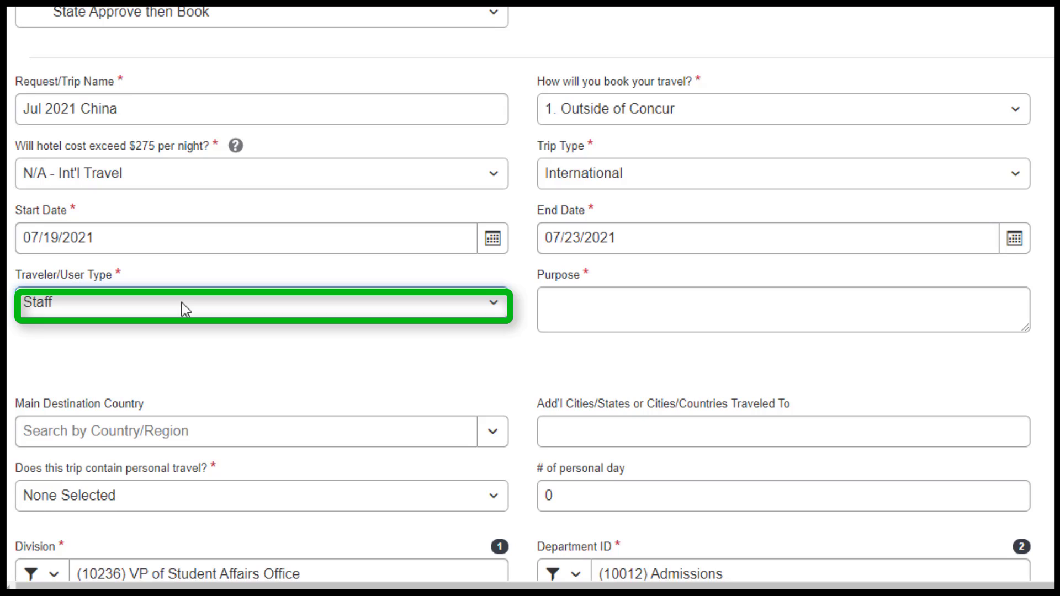
Describe the purpose as 'Attending Adobe conference in Beijing' and pick Beijing, CHINA as main destination
left_click(668, 314)
type("Att")
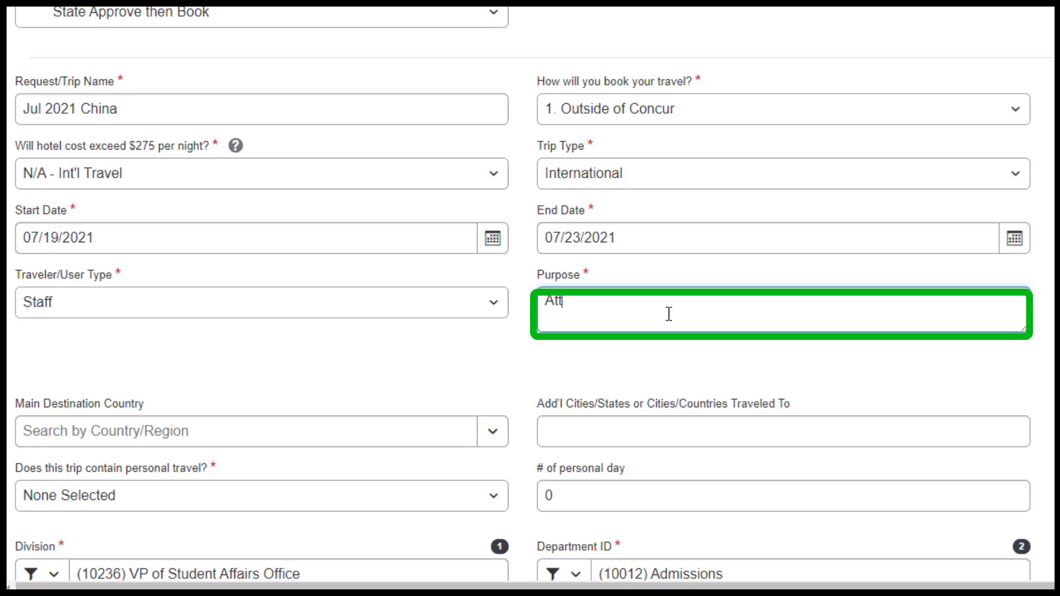
type("ending Adobe c")
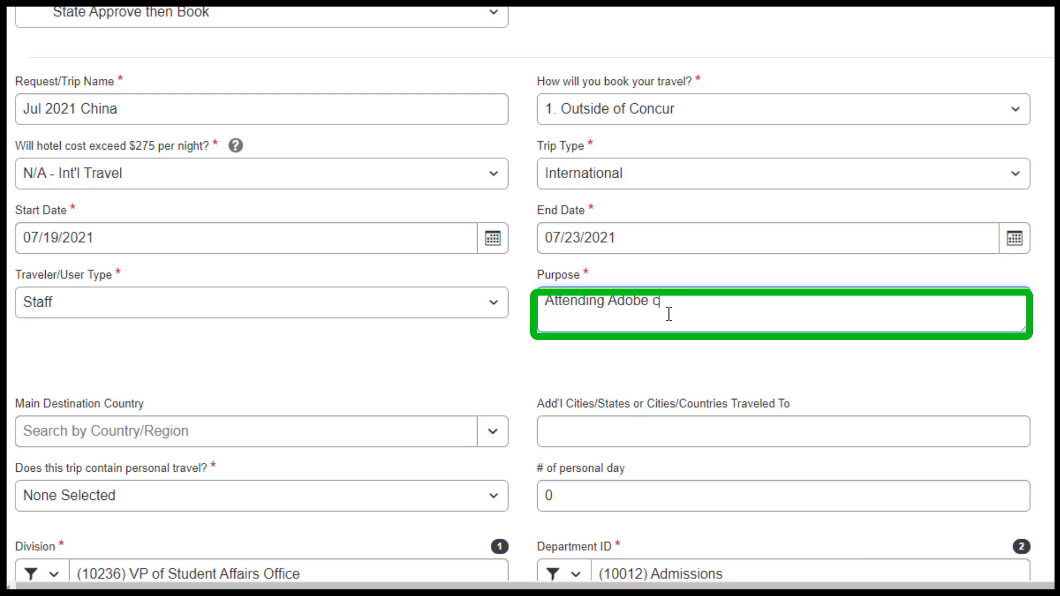
type("onference in Beijin")
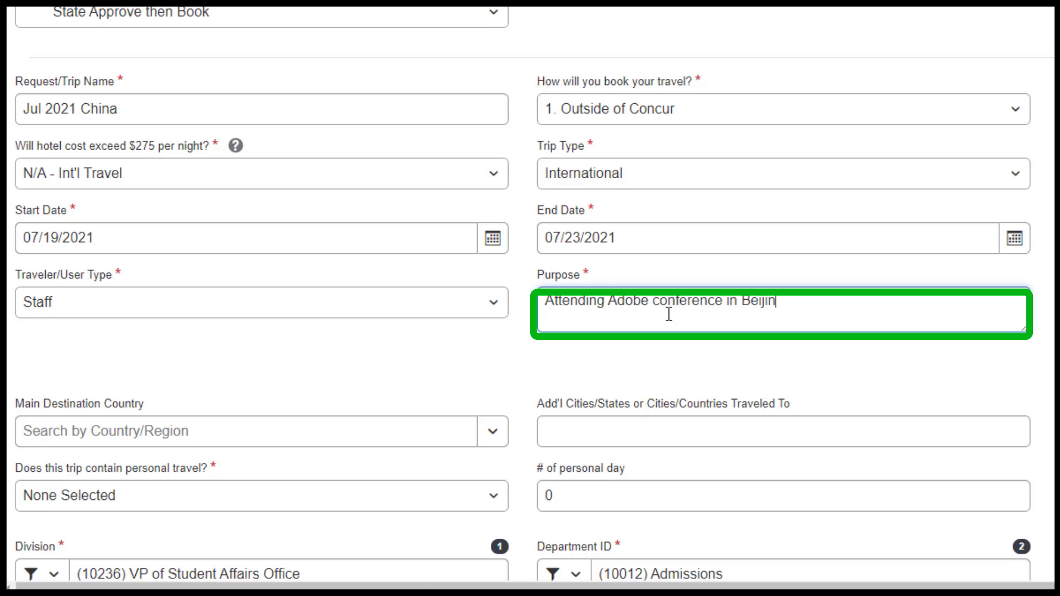
type("g")
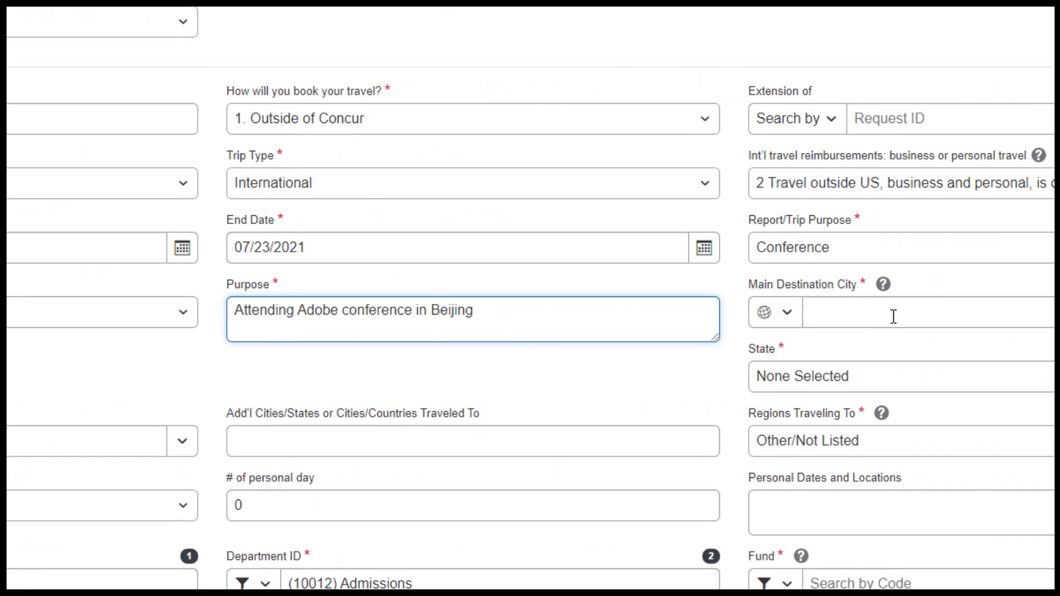
left_click(893, 317)
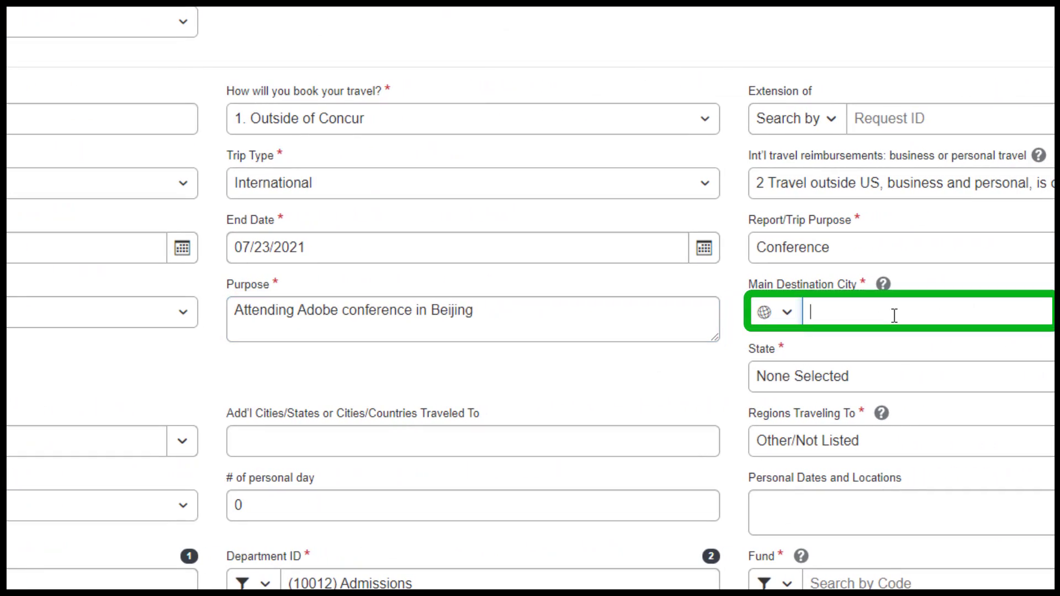
type("Beiji")
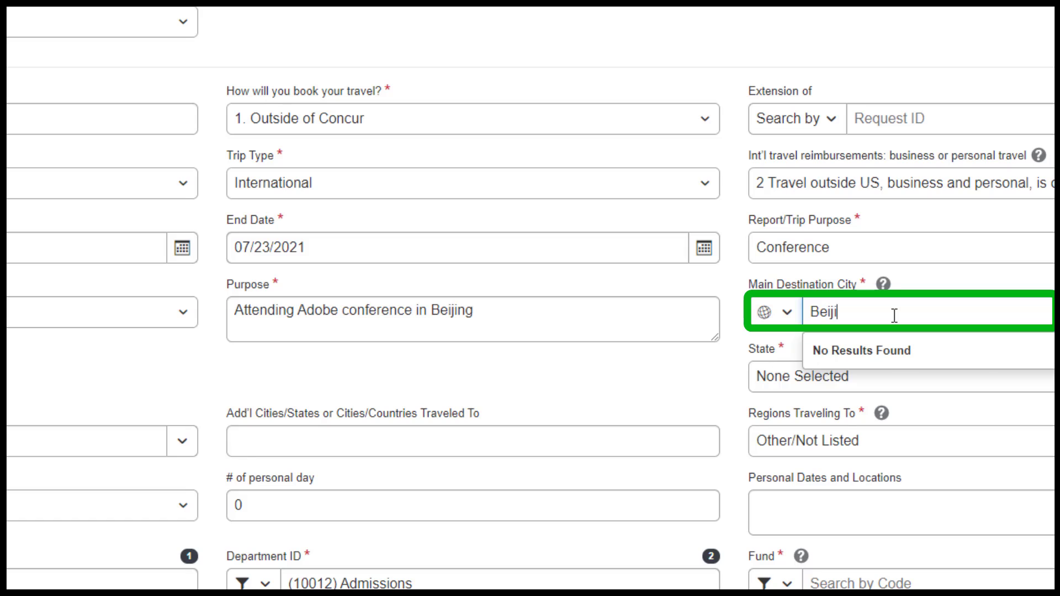
type("ng")
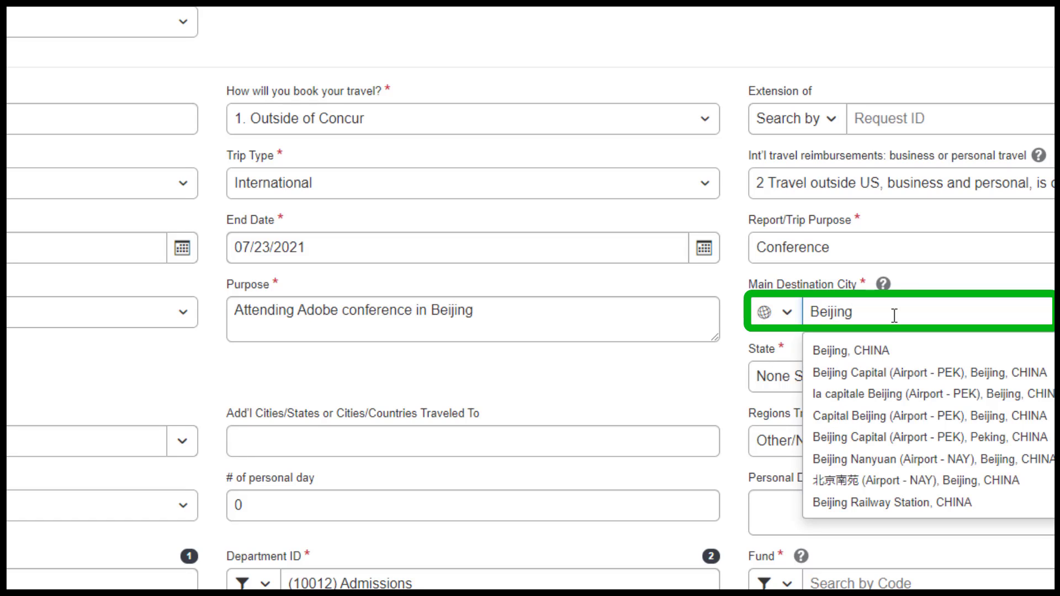
left_click(877, 350)
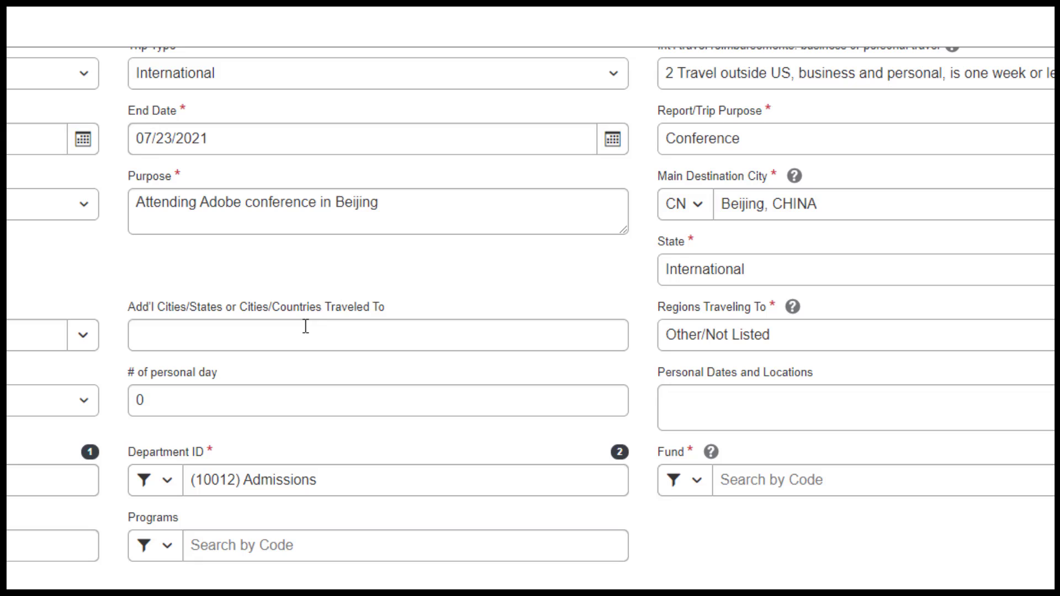
Add 'Manila, Philippines' as an additional city and set the state to International
left_click(302, 327)
type("Manila")
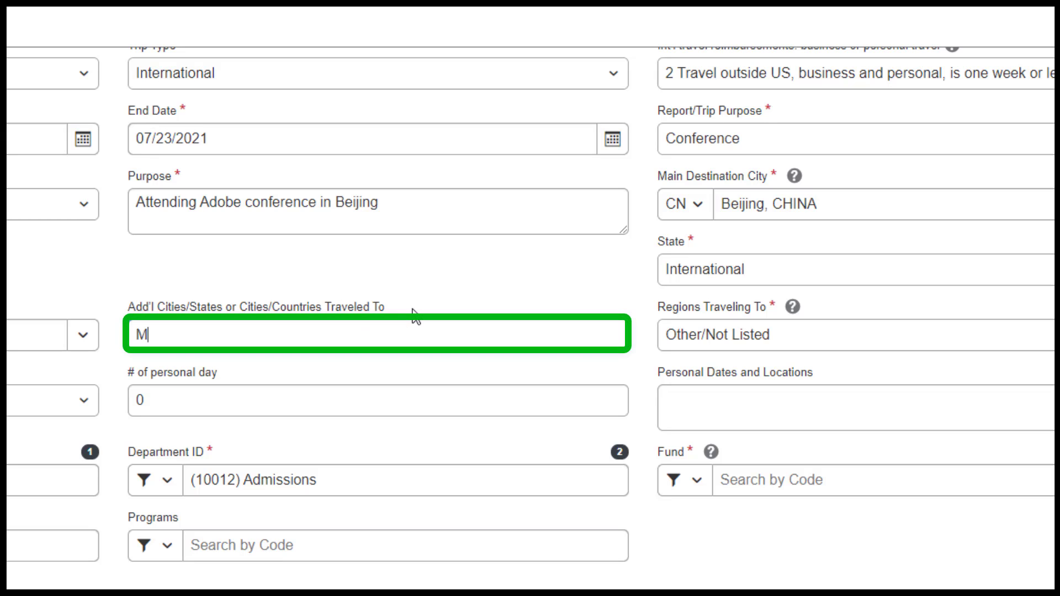
type(", Philippines")
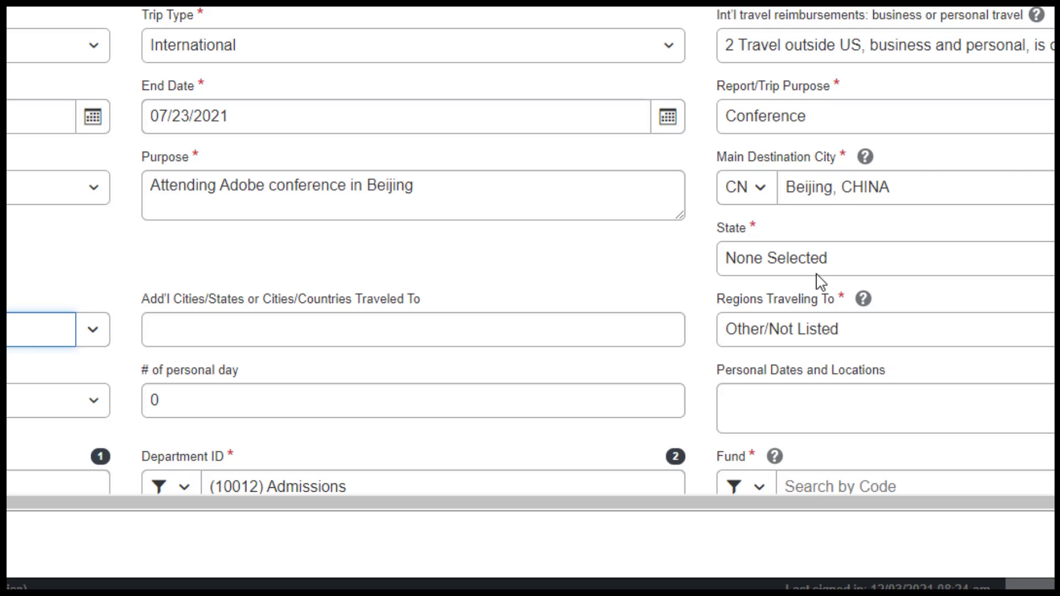
left_click(839, 264)
scroll(739, 423, "down", 1)
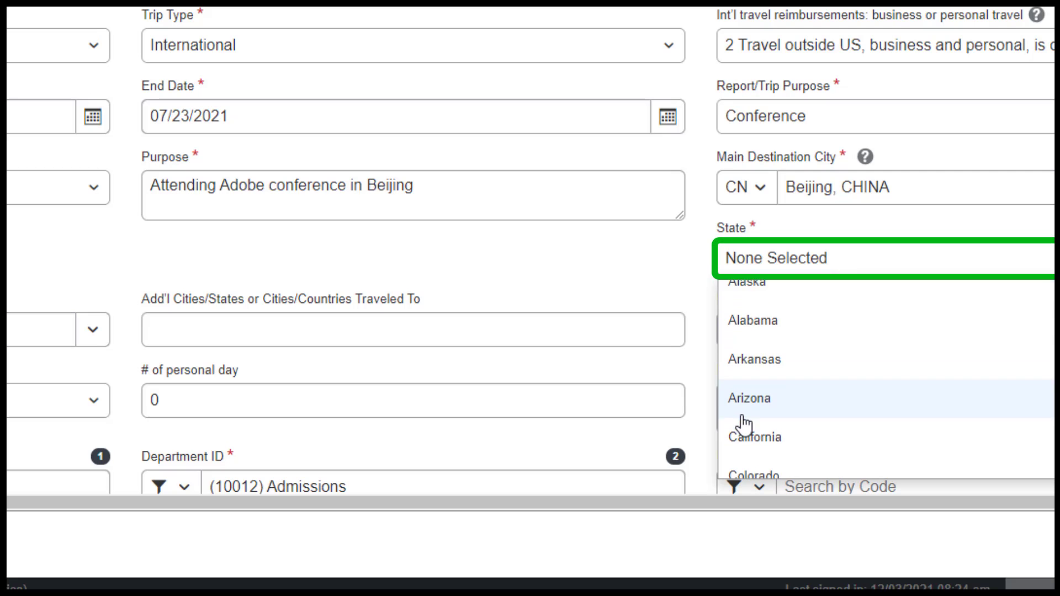
scroll(742, 424, "down", 7)
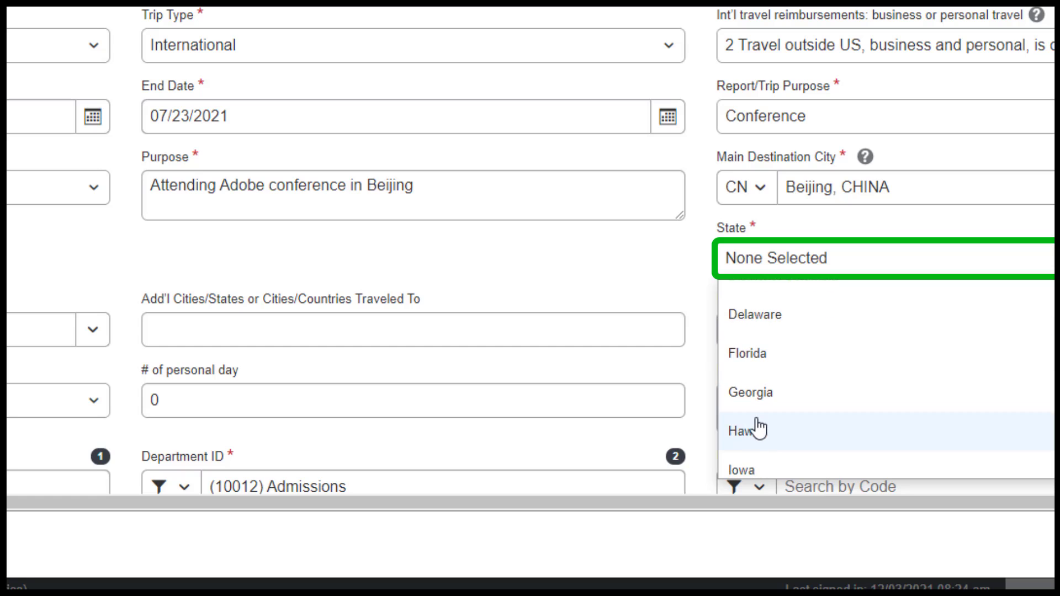
scroll(756, 421, "down", 6)
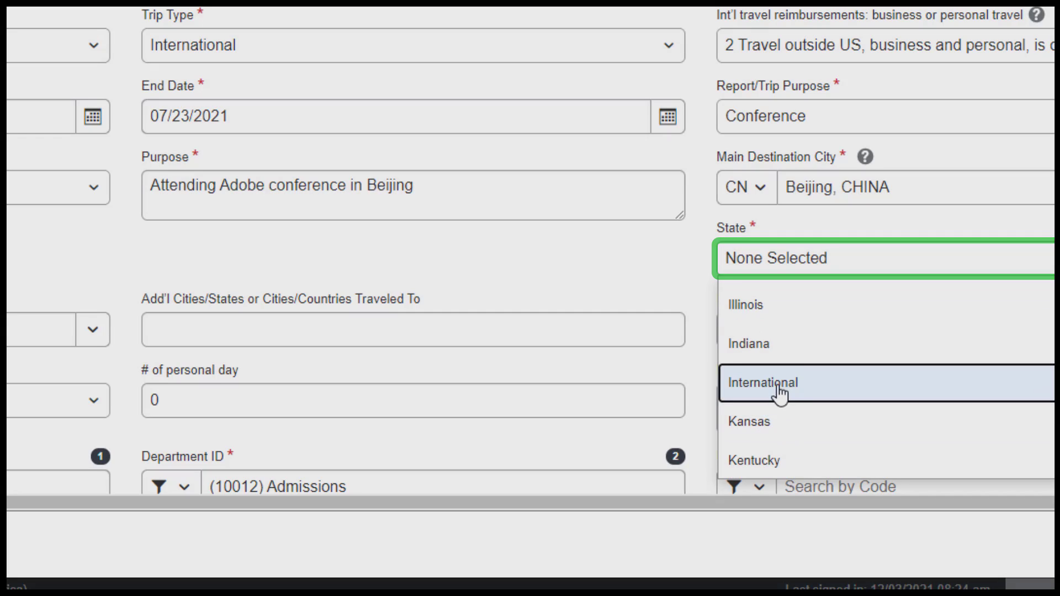
left_click(779, 392)
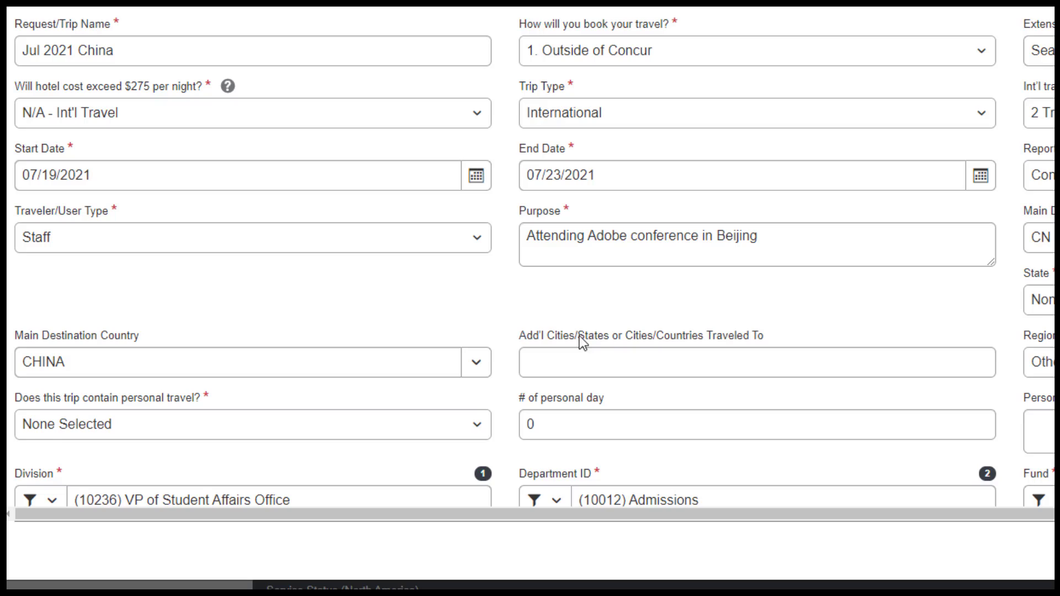
Check the main destination country CHINA and keep Other/Not Listed as the region traveling to
left_click(254, 367)
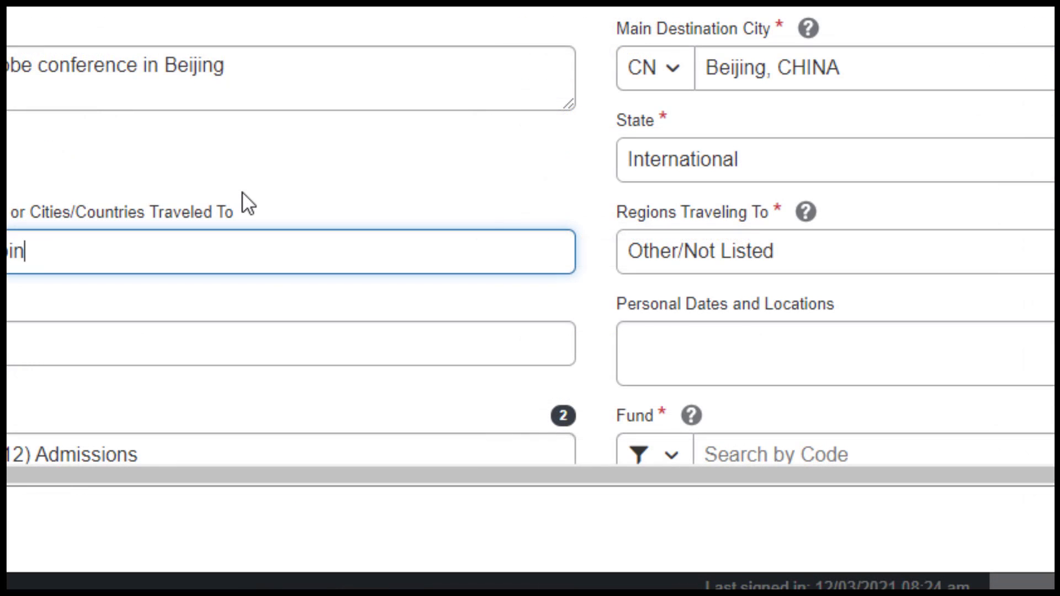
type("es")
left_click(862, 259)
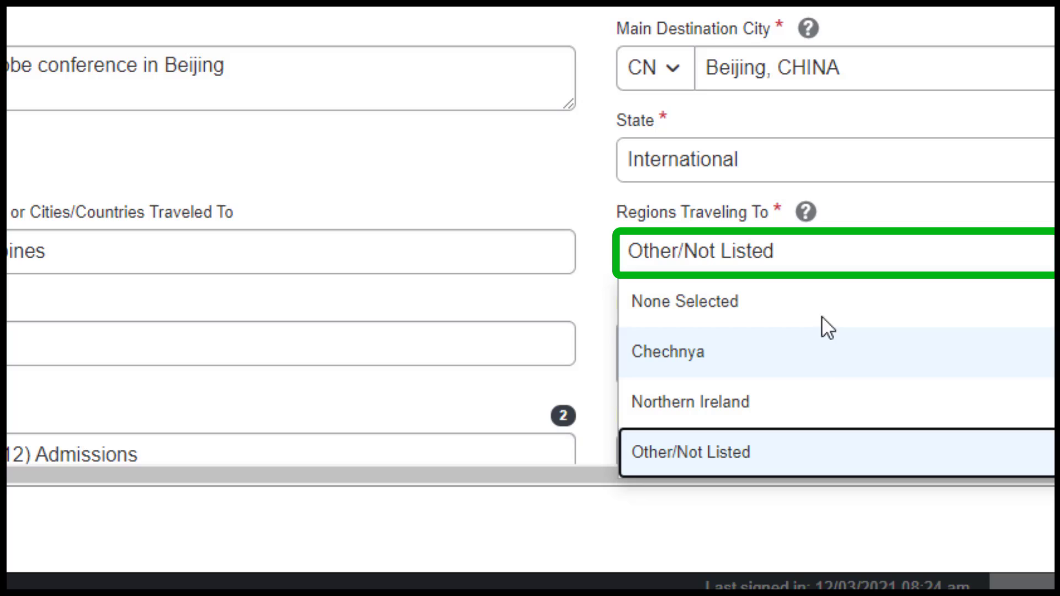
left_click(819, 266)
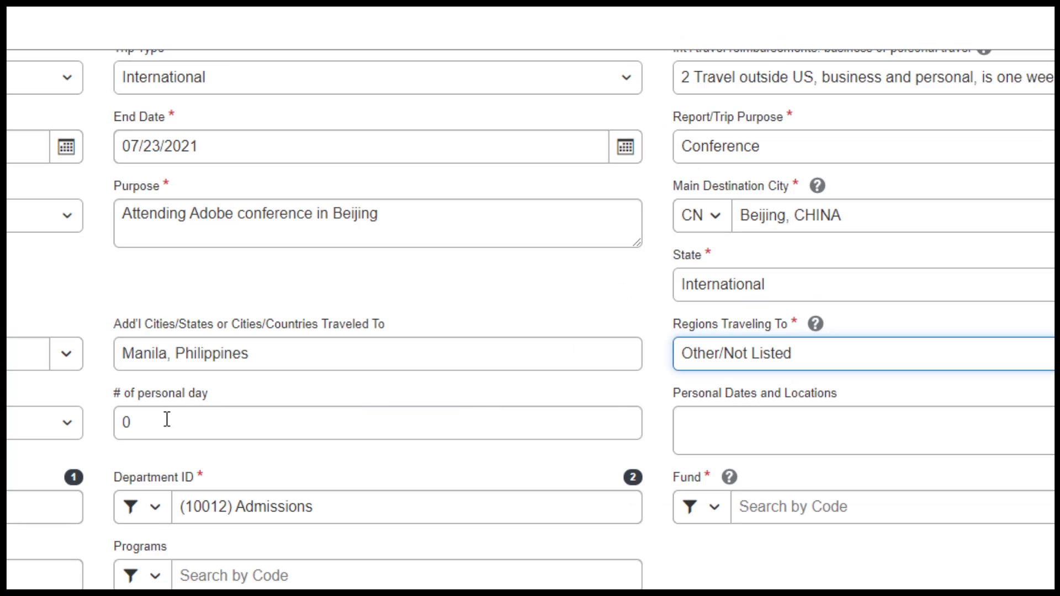
Change personal days from 0 to 3 and enter 'Manila, Philippines' as the personal dates and locations
left_click(165, 421)
key("BackSpace")
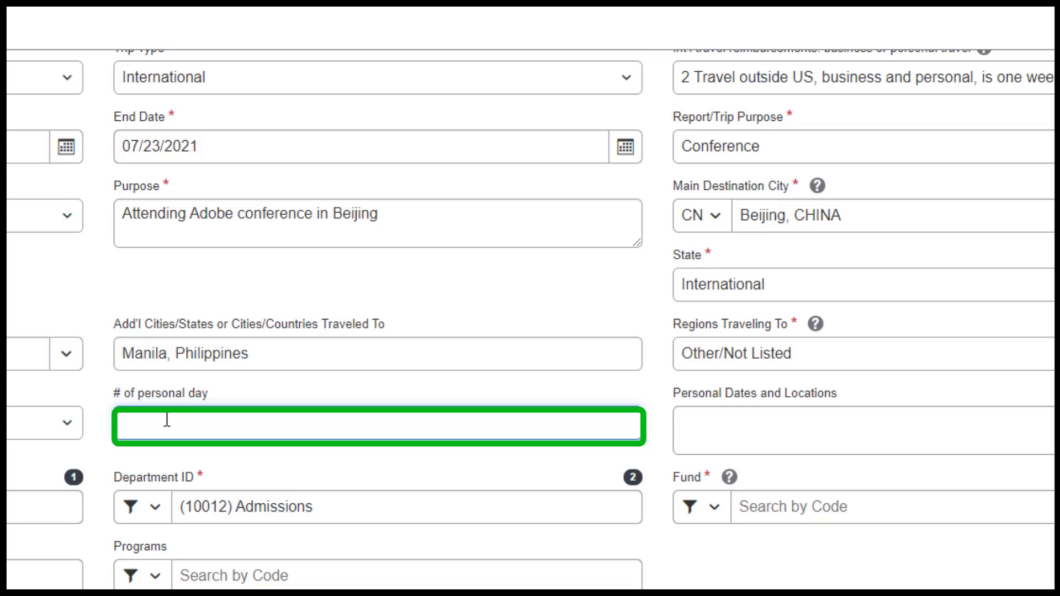
type("3")
left_click(717, 422)
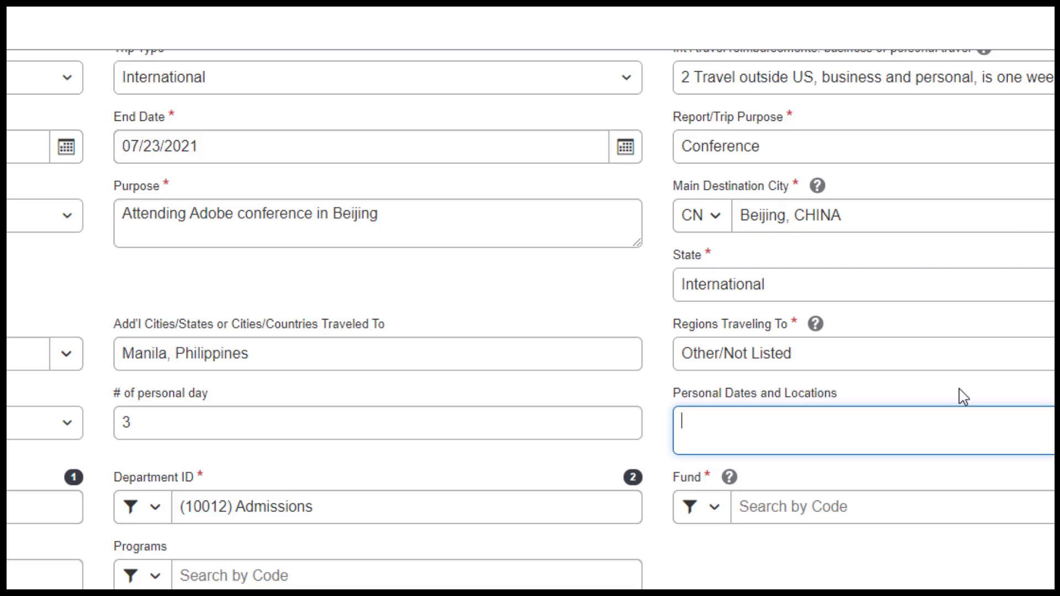
type("Manil")
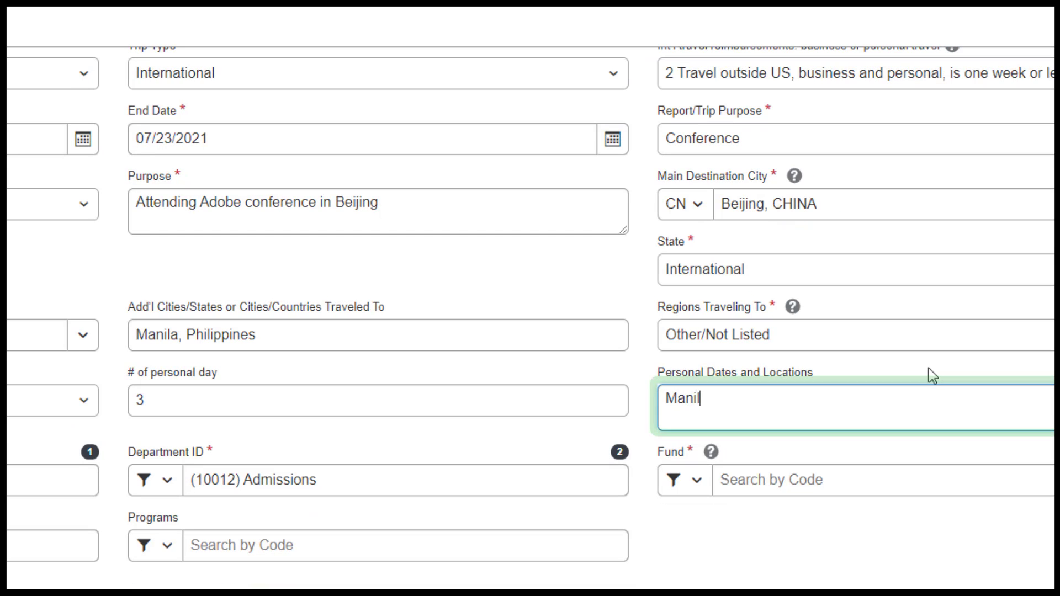
type("a, Phil")
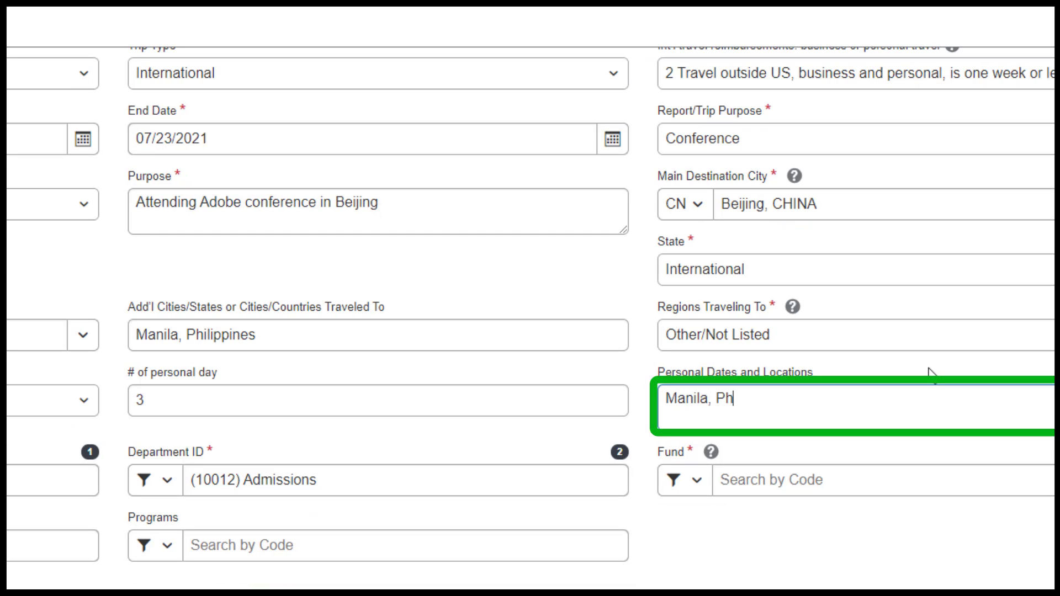
type("ippines")
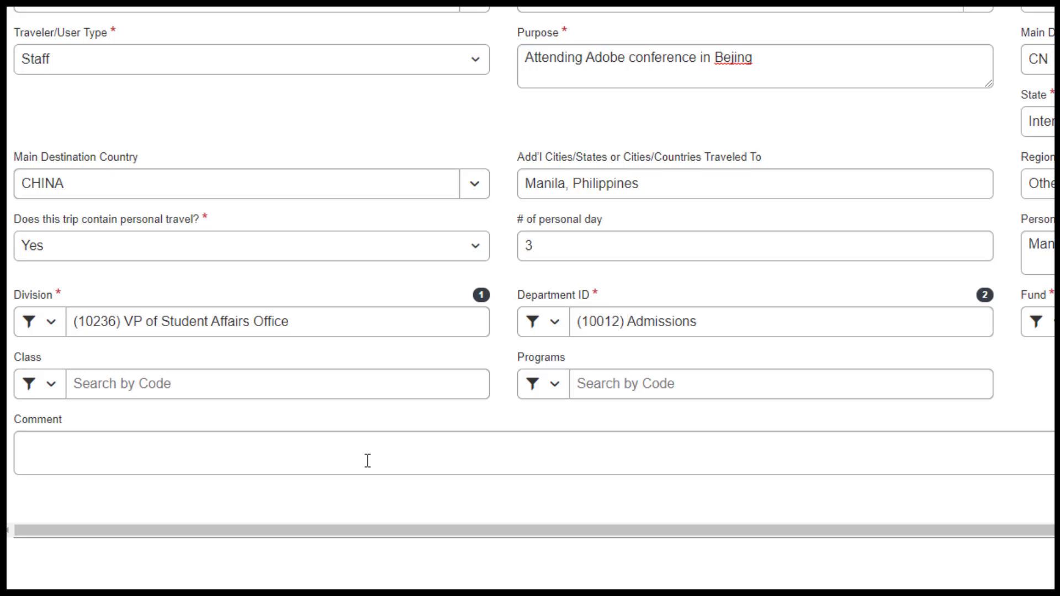
Comment about attending Day 1 in Beijing then 3 vacation days, and select the THEFD:CSU Operating Fund
left_click(367, 461)
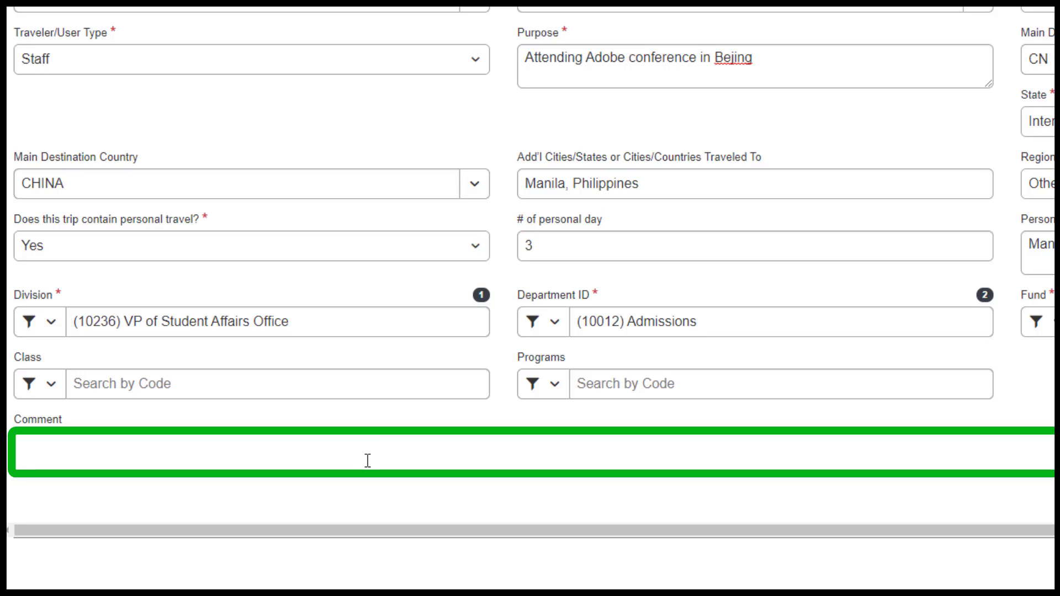
type("Attending Day 1 of the Adobe conference in Beijing, China. Then spending 3 vacation days in Manila, Philippines before returning")
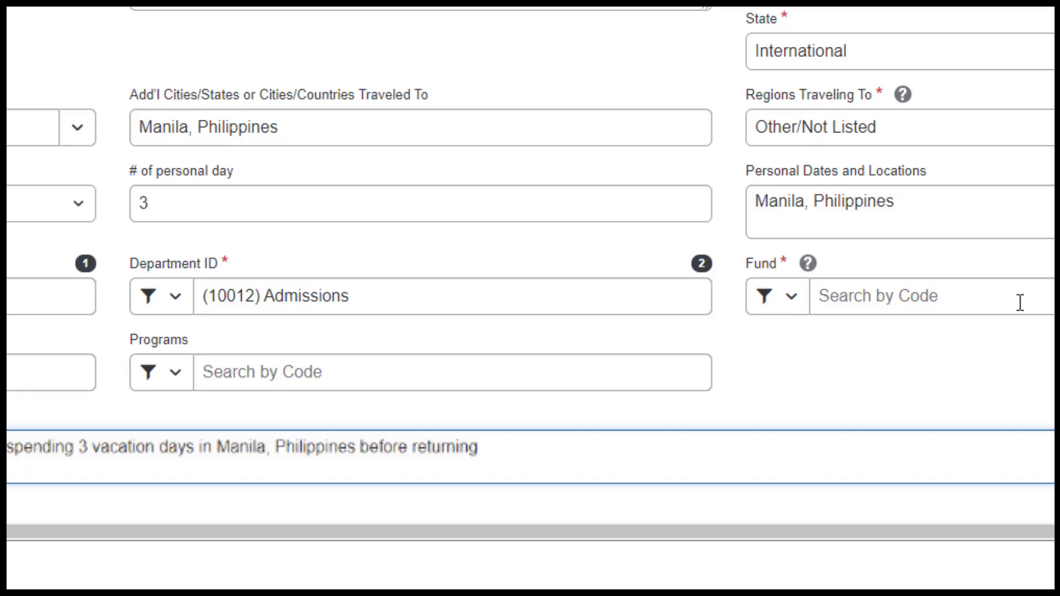
left_click(981, 310)
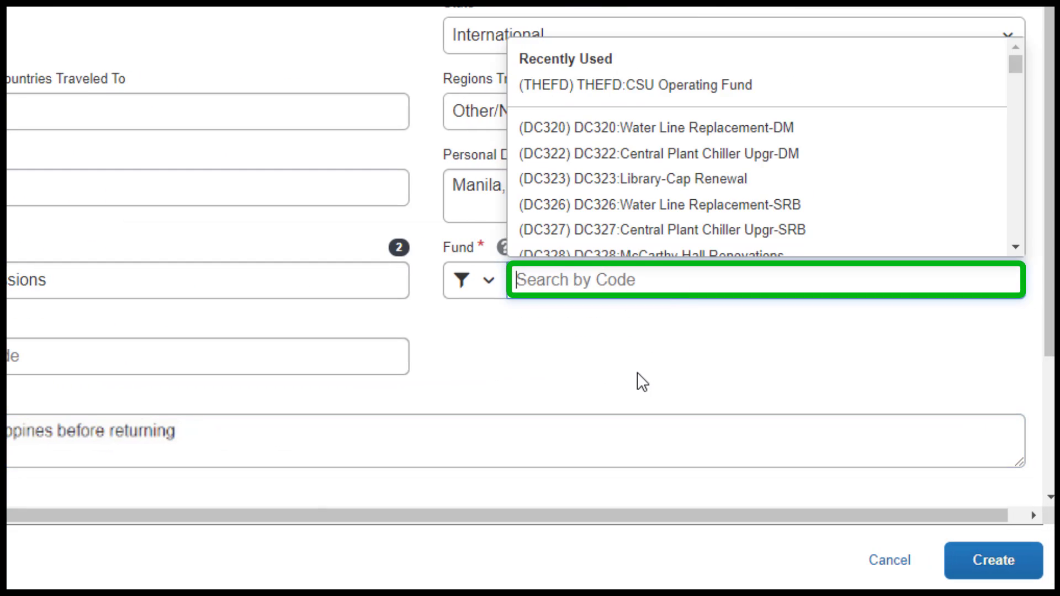
left_click(686, 100)
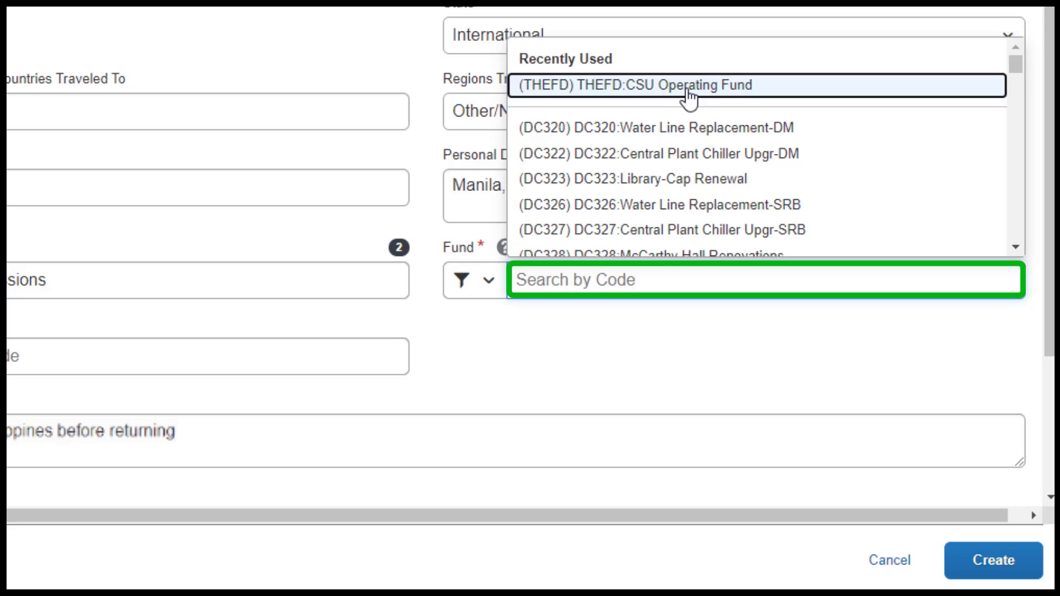